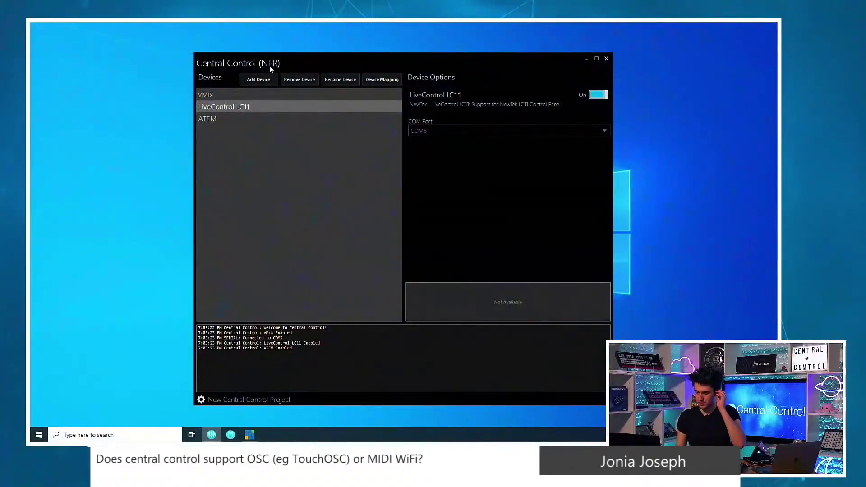
Add a 'Central Control - OSC CC-11 Switcher' device to the project's device list.
{"action": "left_click", "coordinate": [259, 79]}
{"action": "left_click", "coordinate": [403, 223]}
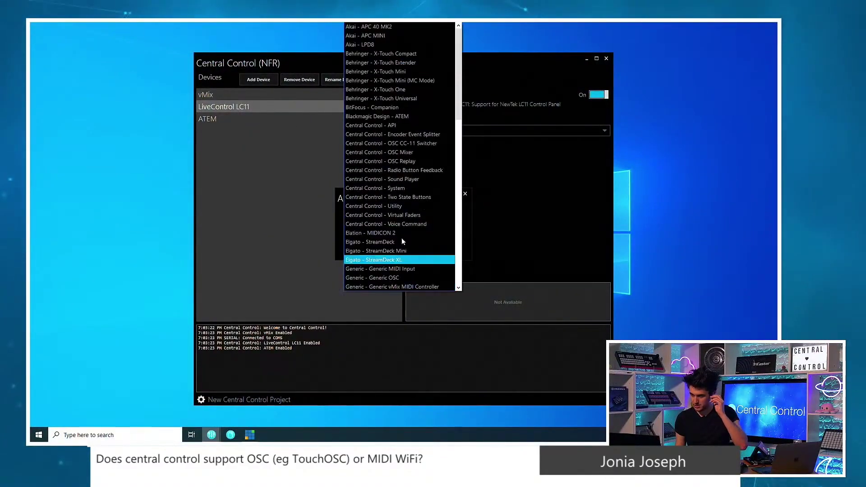
{"action": "left_click", "coordinate": [408, 143]}
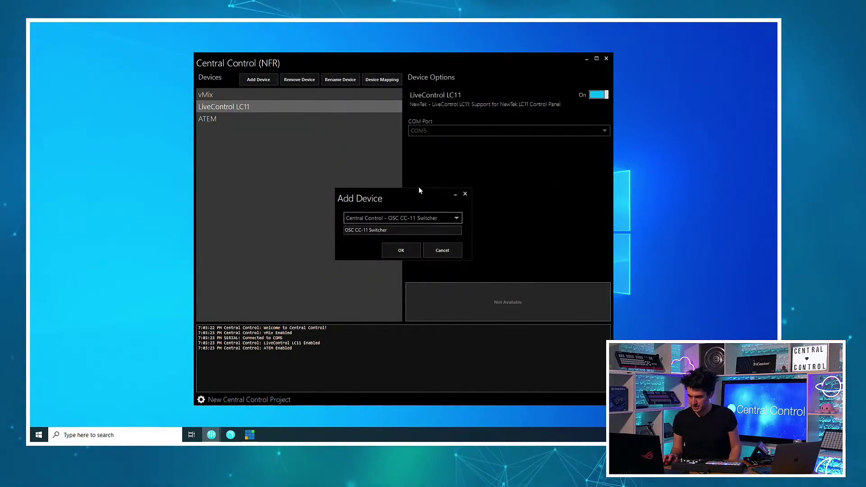
{"action": "left_click", "coordinate": [414, 254]}
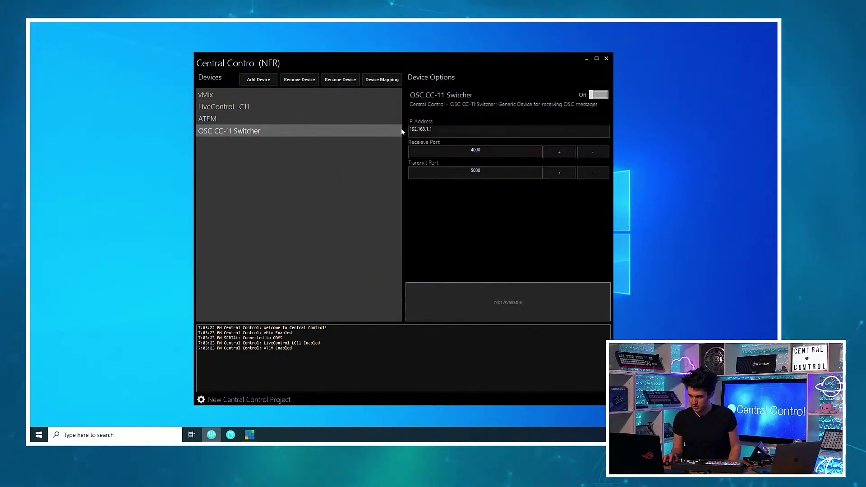
{"action": "left_click", "coordinate": [494, 128]}
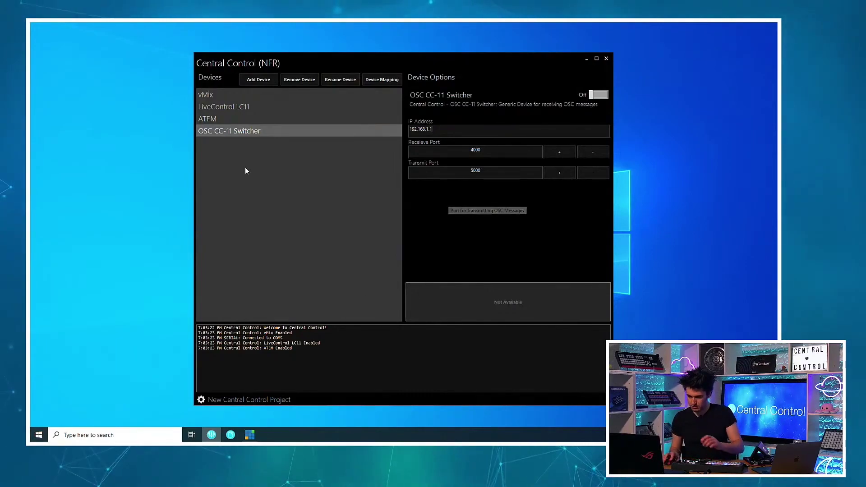
Run ipconfig in a Command Prompt window to list the network adapters.
{"action": "key", "text": "super+r"}
{"action": "type", "text": "cmd"}
{"action": "key", "text": "Return"}
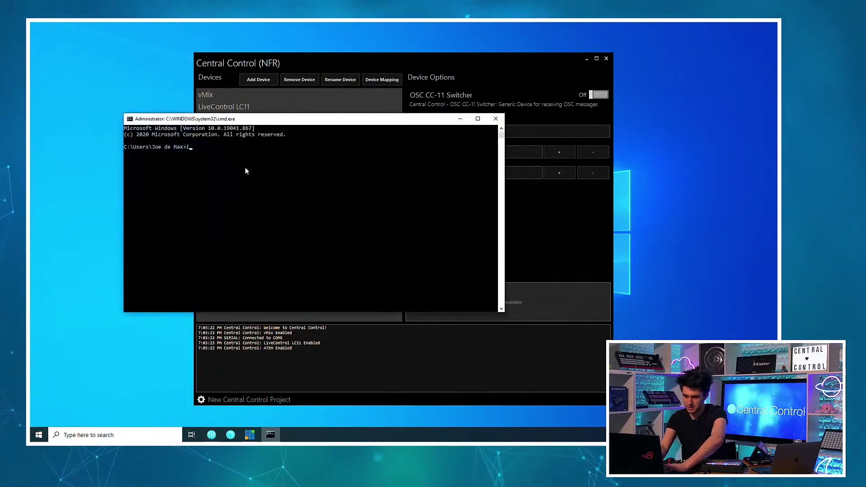
{"action": "type", "text": "ipconfig"}
{"action": "key", "text": "Return"}
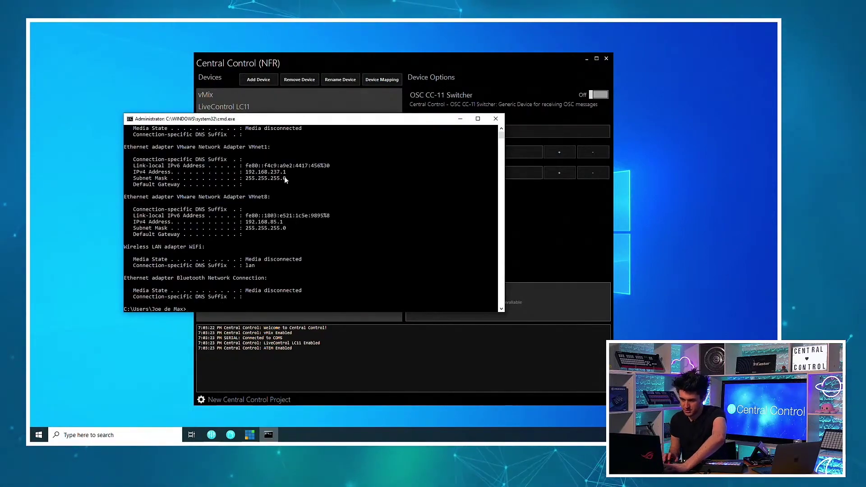
Find the Ethernet 4 adapter's IPv4 address, 192.168.0.236, in the ipconfig output.
{"action": "scroll", "coordinate": [310, 184], "scroll_direction": "up", "scroll_amount": 4}
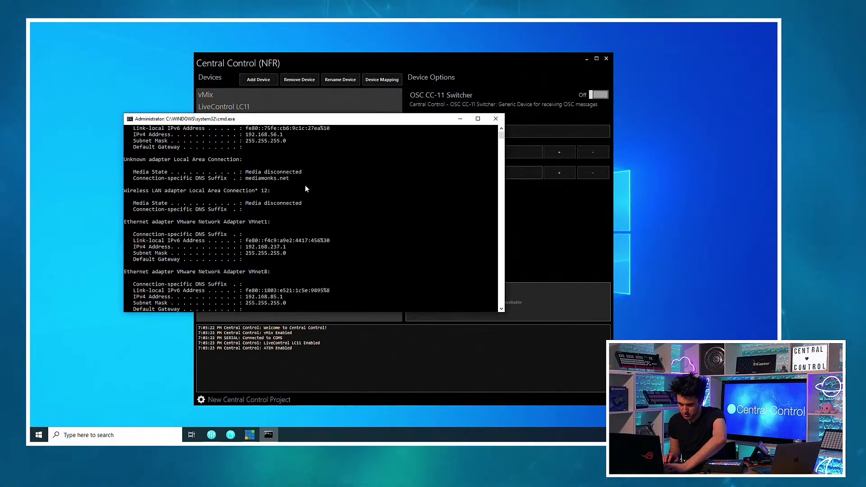
{"action": "left_click", "coordinate": [302, 162]}
{"action": "scroll", "coordinate": [302, 164], "scroll_direction": "up", "scroll_amount": 4}
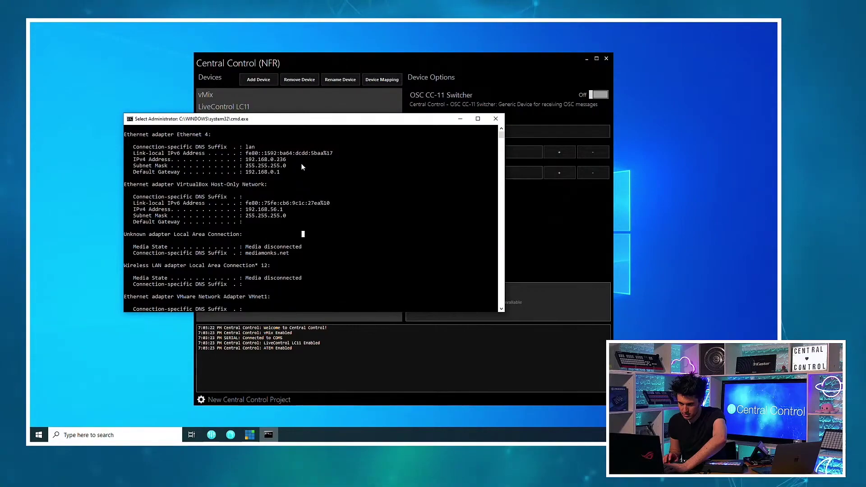
{"action": "scroll", "coordinate": [276, 172], "scroll_direction": "down", "scroll_amount": 10}
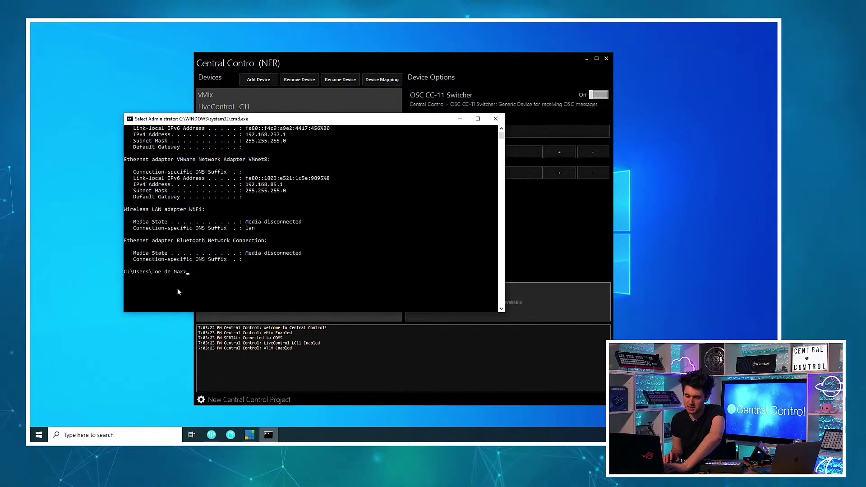
{"action": "scroll", "coordinate": [216, 278], "scroll_direction": "up", "scroll_amount": 6}
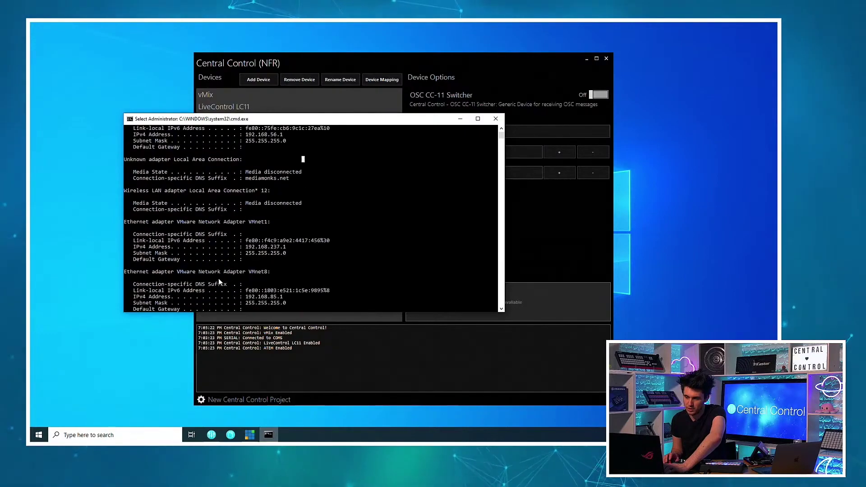
{"action": "scroll", "coordinate": [218, 278], "scroll_direction": "up", "scroll_amount": 4}
{"action": "scroll", "coordinate": [223, 278], "scroll_direction": "up", "scroll_amount": 2}
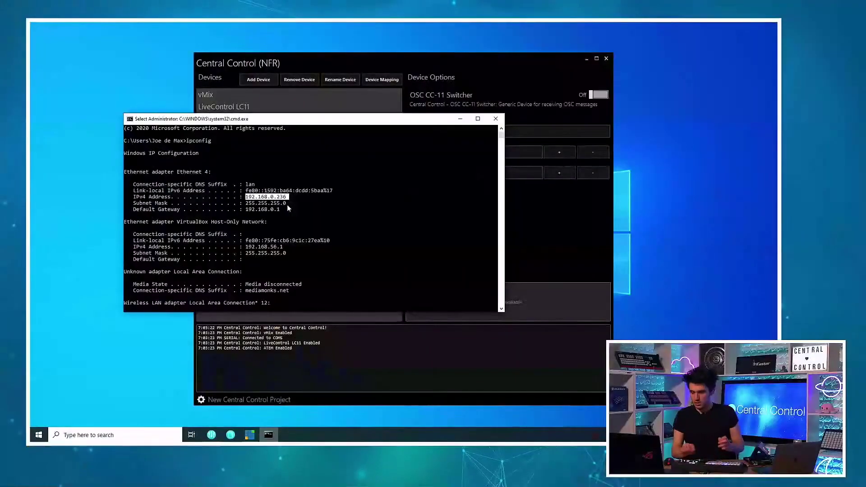
Give the OSC CC-11 Switcher IP 192.168.0.236, switch it On, and show its Device Mapping.
{"action": "left_click", "coordinate": [535, 124]}
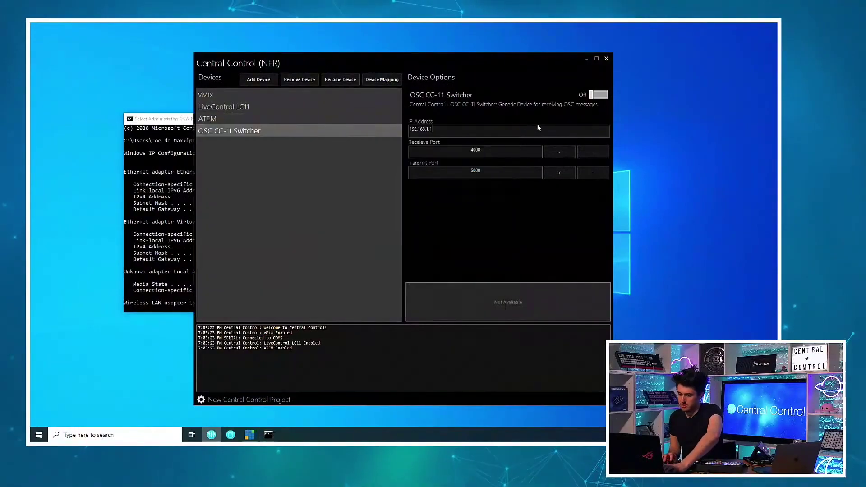
{"action": "type", "text": "###"}
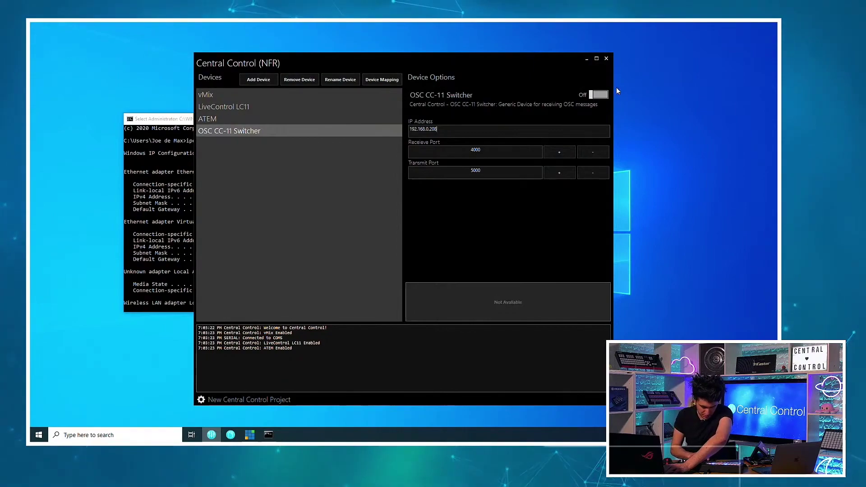
{"action": "left_click", "coordinate": [594, 95]}
{"action": "left_click", "coordinate": [381, 79]}
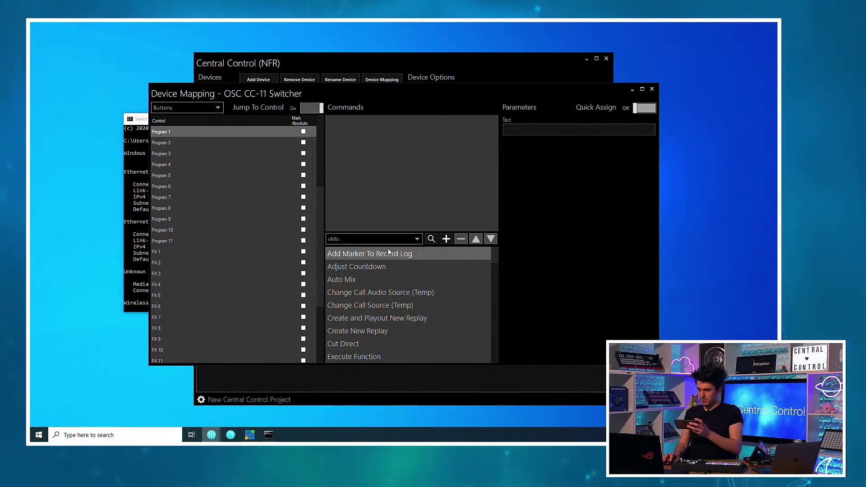
Scroll the Device Mapping controls and reposition the mapping window.
{"action": "scroll", "coordinate": [437, 297], "scroll_direction": "down", "scroll_amount": 2}
{"action": "scroll", "coordinate": [392, 311], "scroll_direction": "down", "scroll_amount": 4}
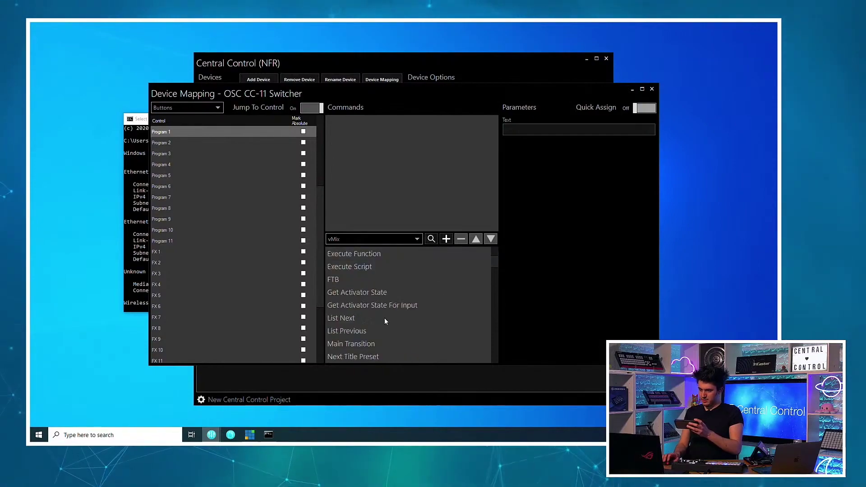
{"action": "scroll", "coordinate": [384, 316], "scroll_direction": "up", "scroll_amount": 2}
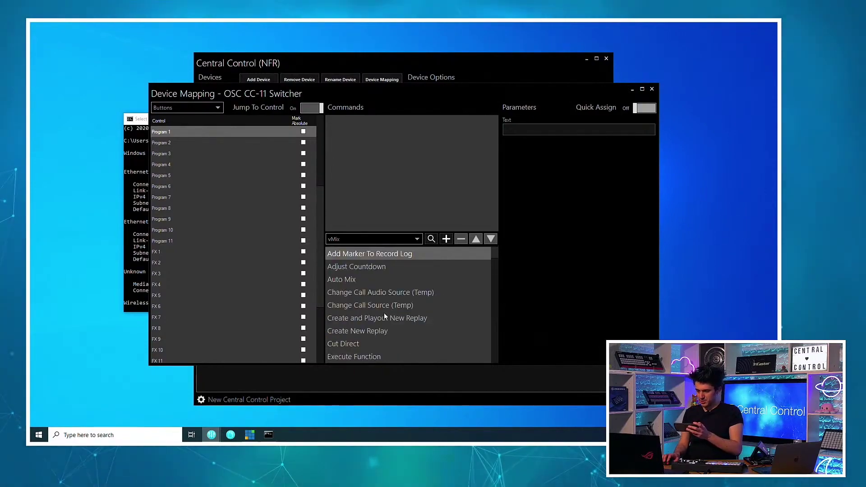
{"action": "mouse_move", "coordinate": [344, 95]}
{"action": "left_mouse_down"}
{"action": "mouse_move", "coordinate": [374, 119]}
{"action": "mouse_move", "coordinate": [403, 93]}
{"action": "left_mouse_up"}
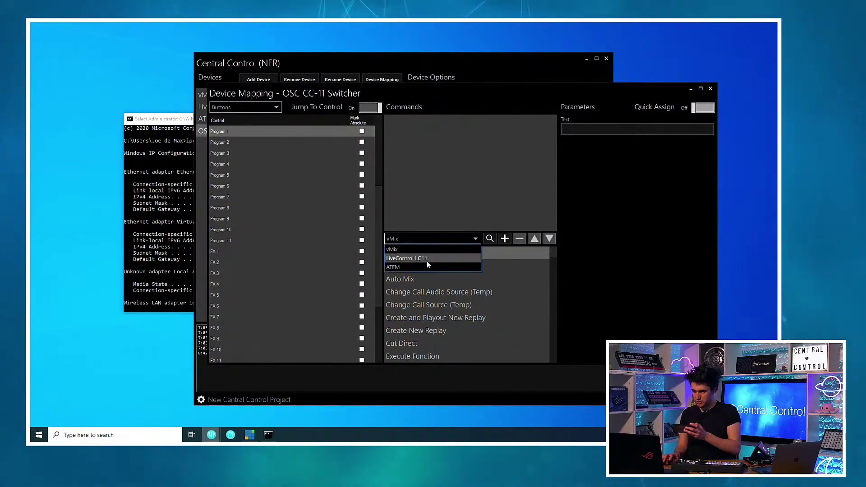
Keep vMix as the command device and open Find Command over its command list.
{"action": "left_click", "coordinate": [399, 248]}
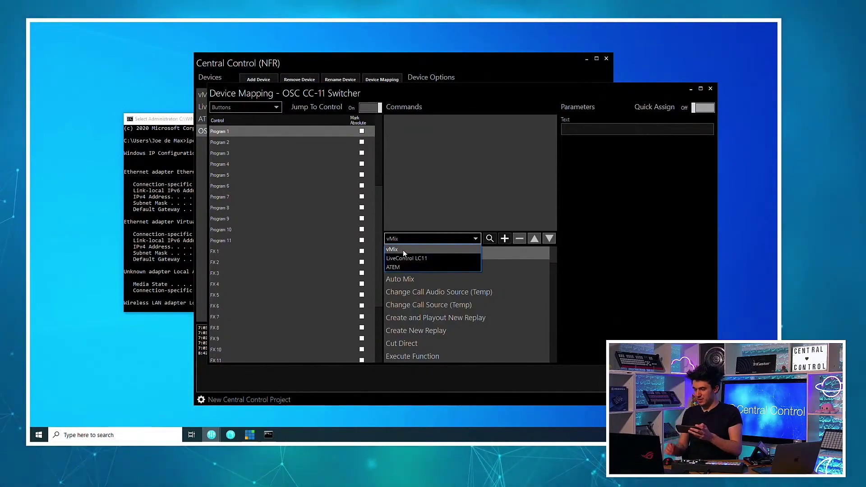
{"action": "left_click", "coordinate": [402, 250]}
{"action": "scroll", "coordinate": [441, 282], "scroll_direction": "down", "scroll_amount": 15}
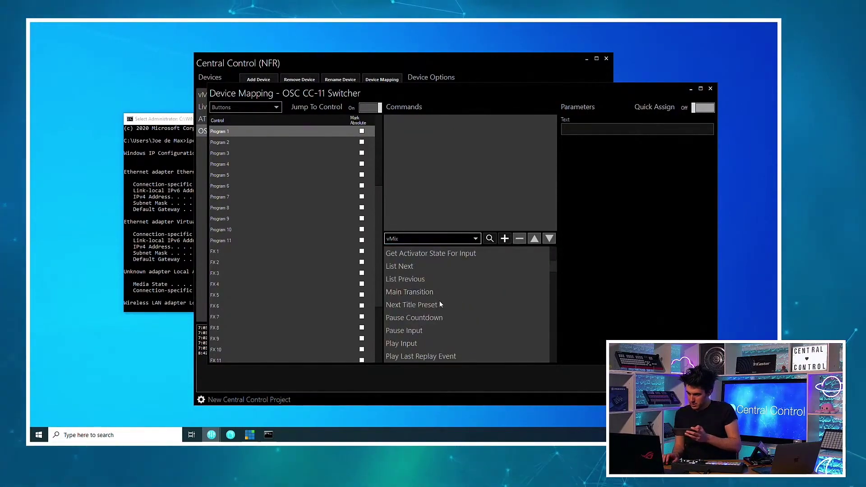
{"action": "scroll", "coordinate": [439, 300], "scroll_direction": "down", "scroll_amount": 3}
{"action": "scroll", "coordinate": [434, 307], "scroll_direction": "down", "scroll_amount": 20}
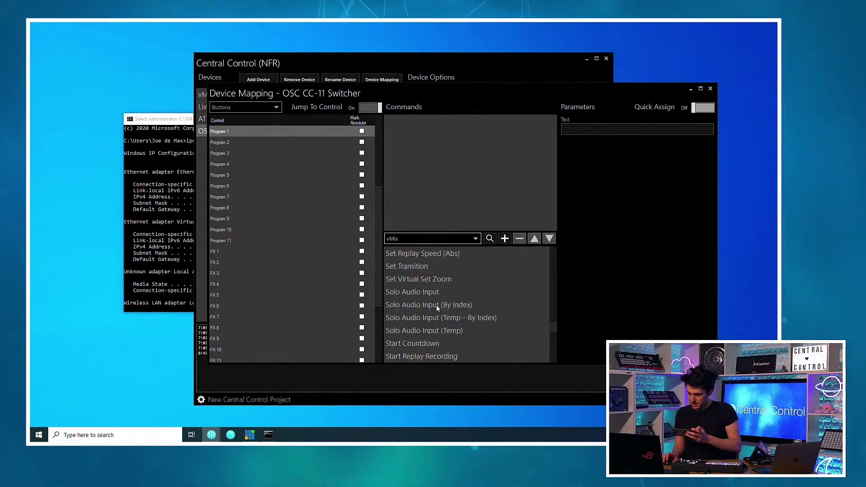
{"action": "scroll", "coordinate": [440, 303], "scroll_direction": "down", "scroll_amount": 1}
{"action": "scroll", "coordinate": [443, 304], "scroll_direction": "up", "scroll_amount": 20}
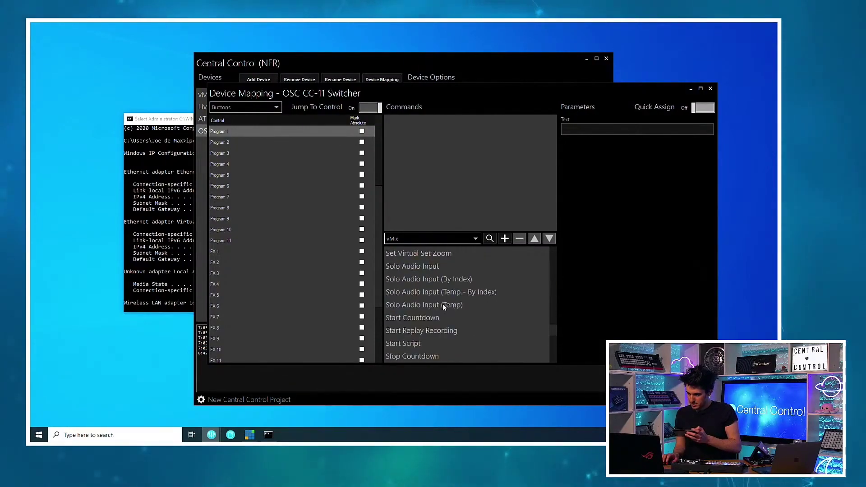
{"action": "left_click", "coordinate": [489, 239]}
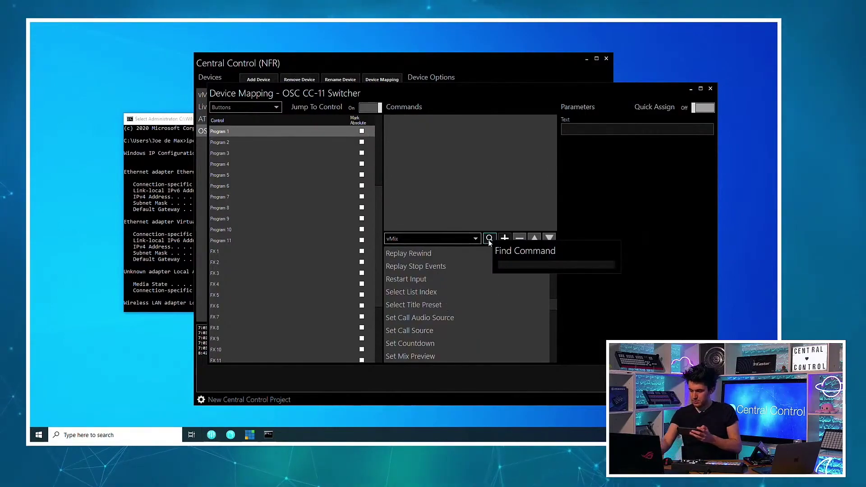
Find 'progr' and quick-assign vMix Set Mix Program to the Program buttons.
{"action": "type", "text": "progr"}
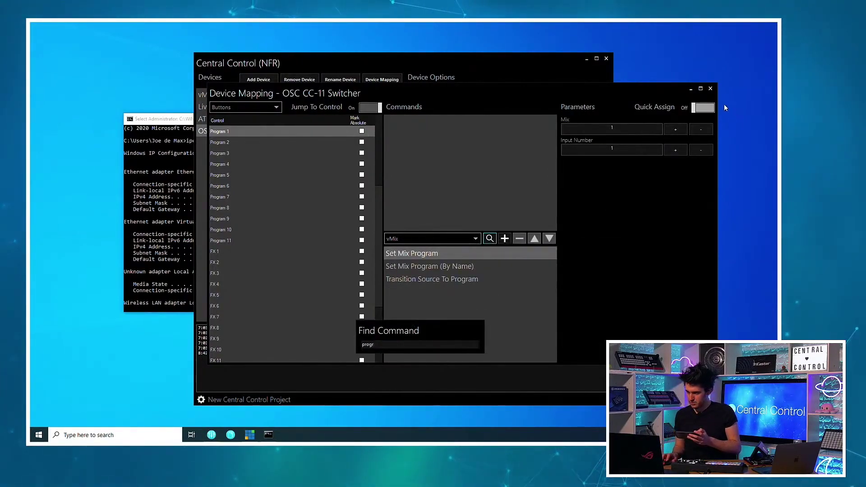
{"action": "left_click", "coordinate": [704, 107]}
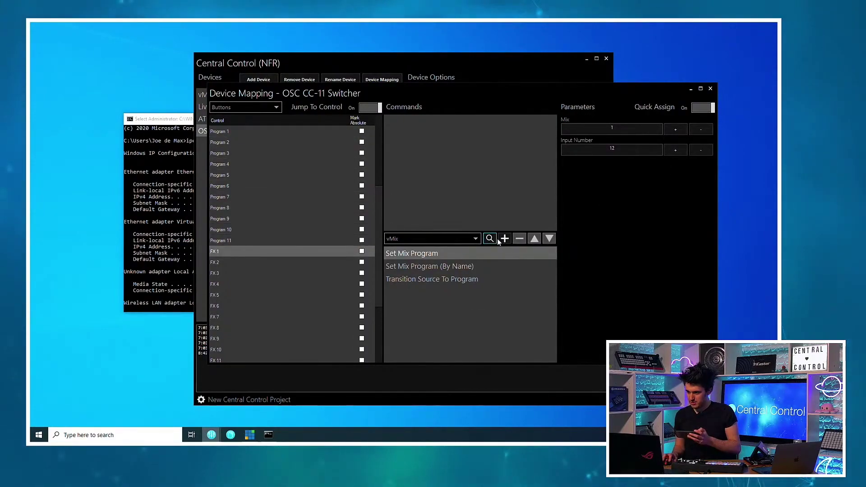
{"action": "left_click", "coordinate": [490, 238]}
{"action": "key", "text": "BackSpace"}
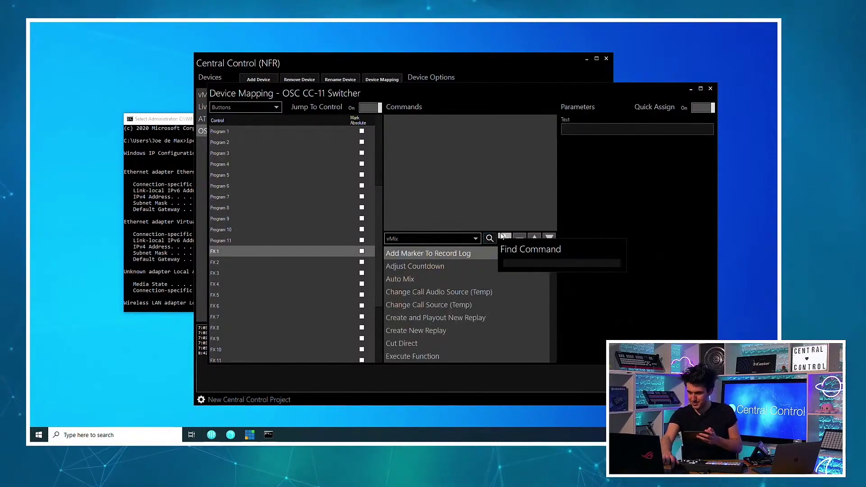
{"action": "key", "text": "Escape"}
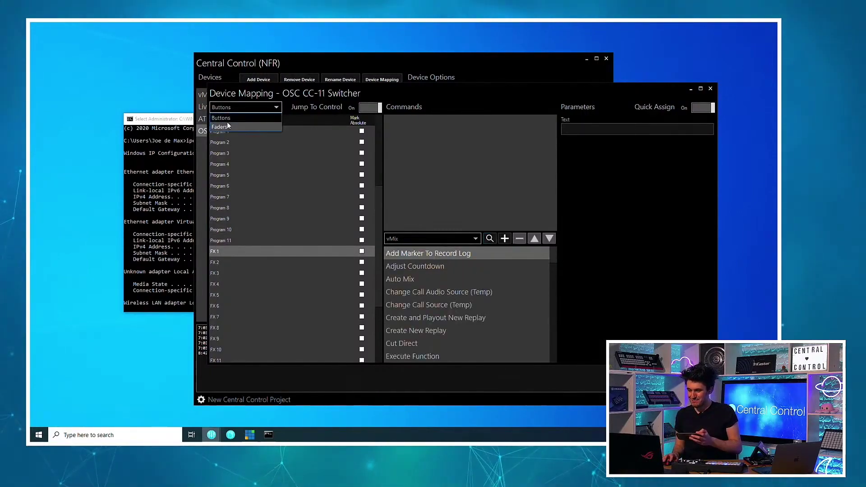
Map the T-Bar to vMix Set T-Bar and close Device Mapping.
{"action": "left_click", "coordinate": [419, 350]}
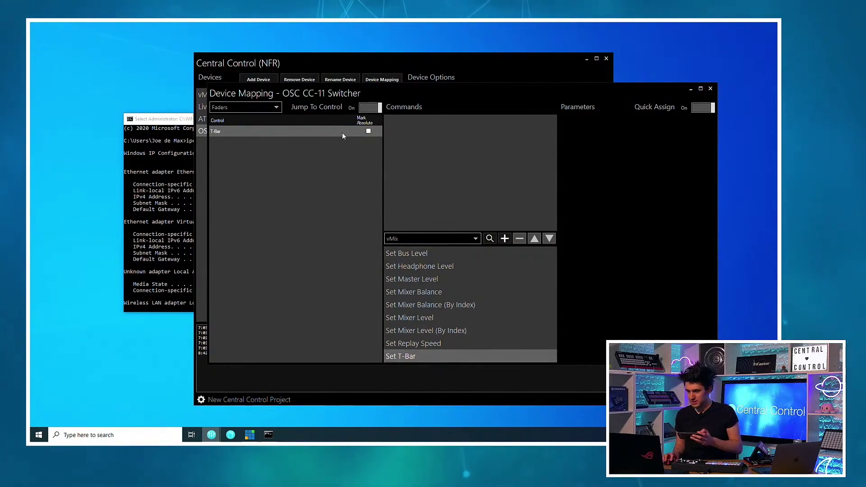
{"action": "left_click", "coordinate": [709, 90]}
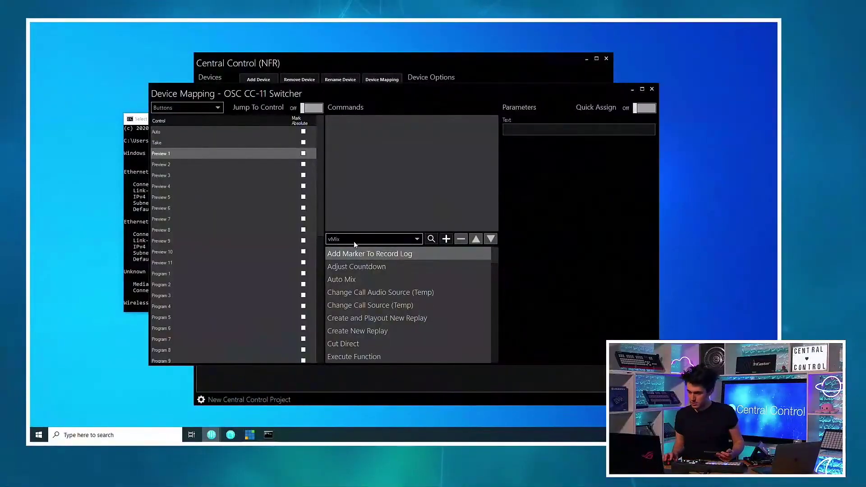
Switch the command list to ATEM and pick Set Program Row with input Camera 1.
{"action": "left_click", "coordinate": [354, 244]}
{"action": "left_click", "coordinate": [386, 264]}
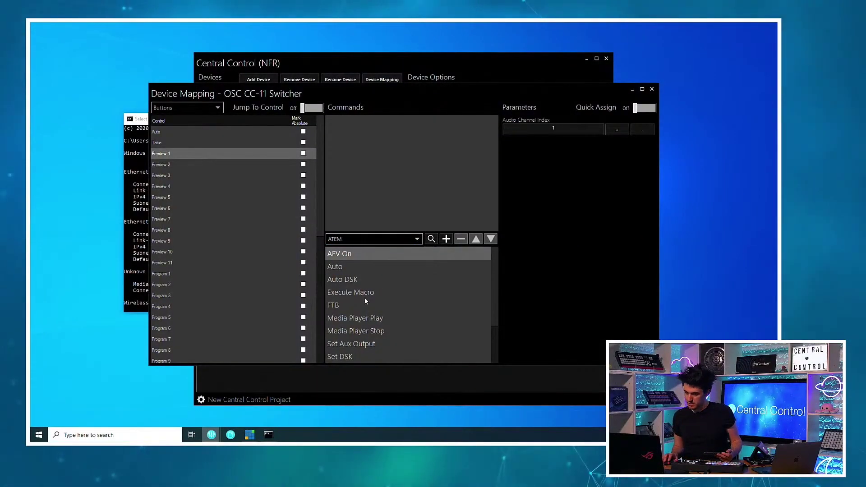
{"action": "scroll", "coordinate": [369, 334], "scroll_direction": "down", "scroll_amount": 6}
{"action": "scroll", "coordinate": [371, 330], "scroll_direction": "up", "scroll_amount": 5}
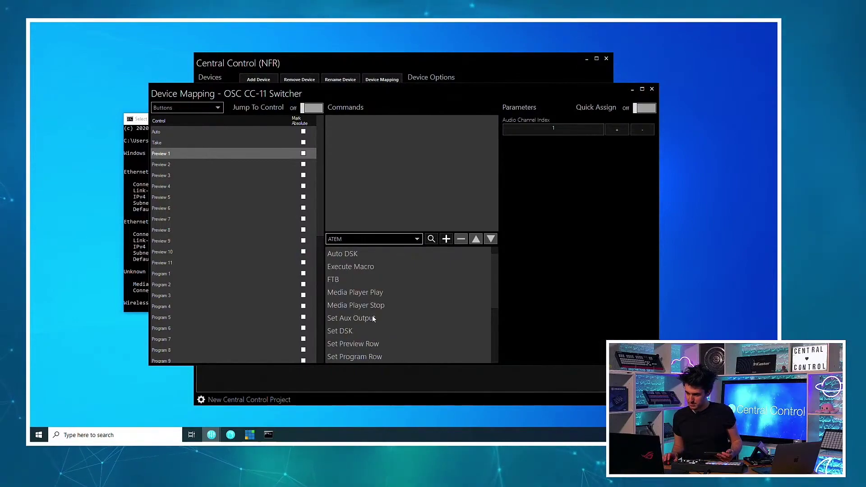
{"action": "left_click", "coordinate": [369, 353]}
{"action": "left_click", "coordinate": [559, 152]}
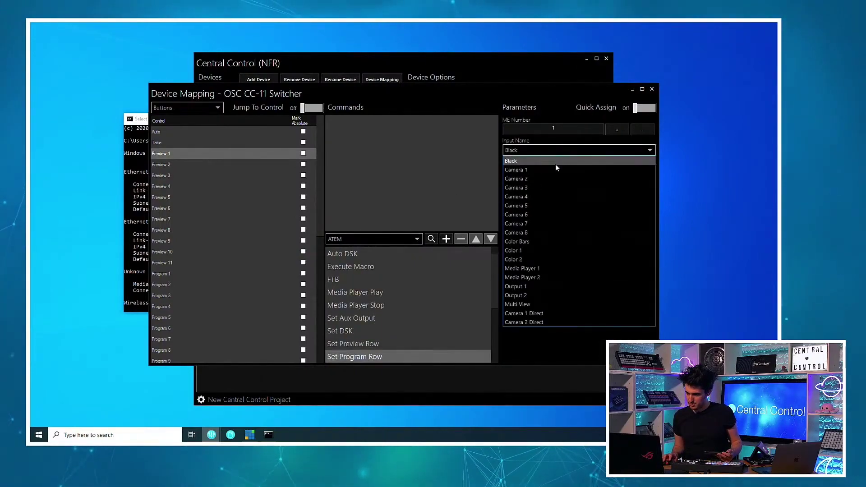
{"action": "left_click", "coordinate": [556, 170]}
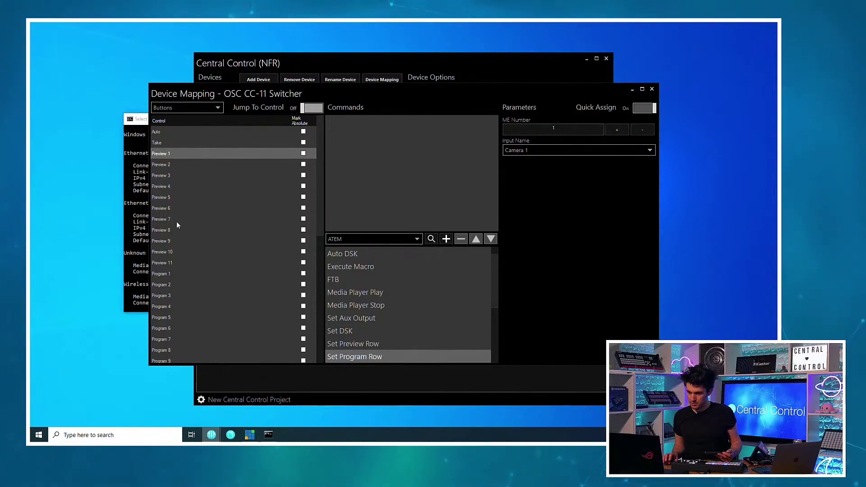
{"action": "scroll", "coordinate": [176, 225], "scroll_direction": "down", "scroll_amount": 5}
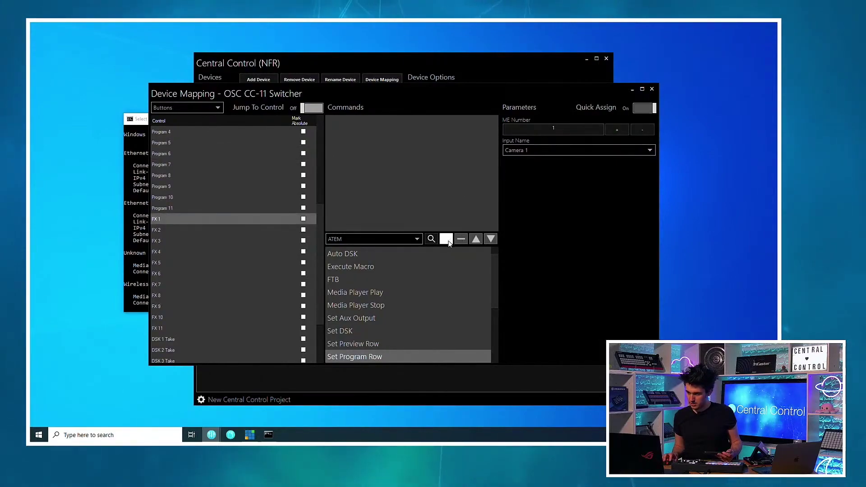